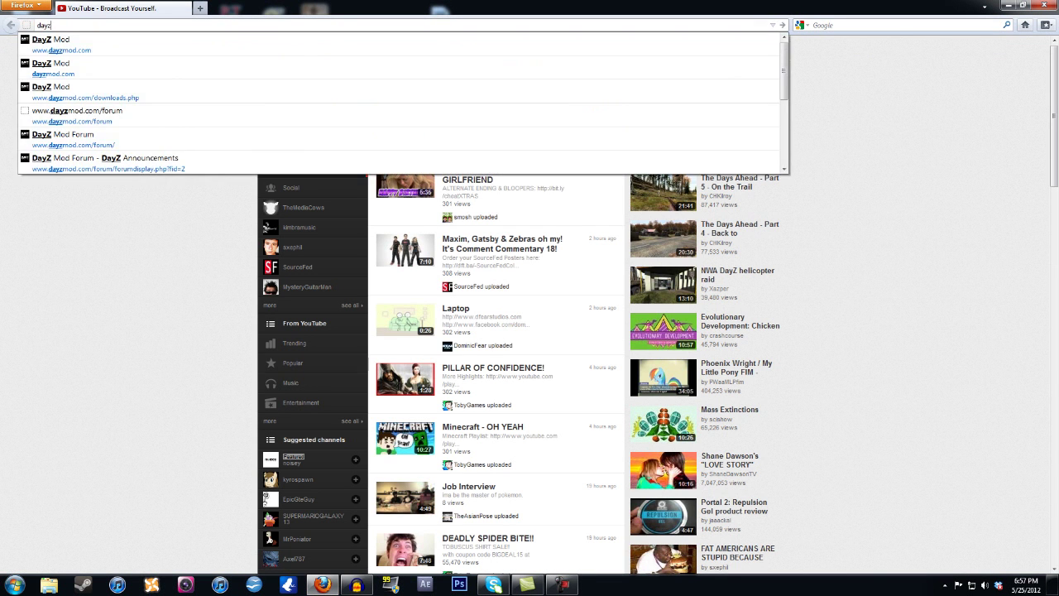
# Step: Go to dayzmod.com and open its DayZ alpha test download page
pyautogui.write('mod.com')
pyautogui.press('Return')
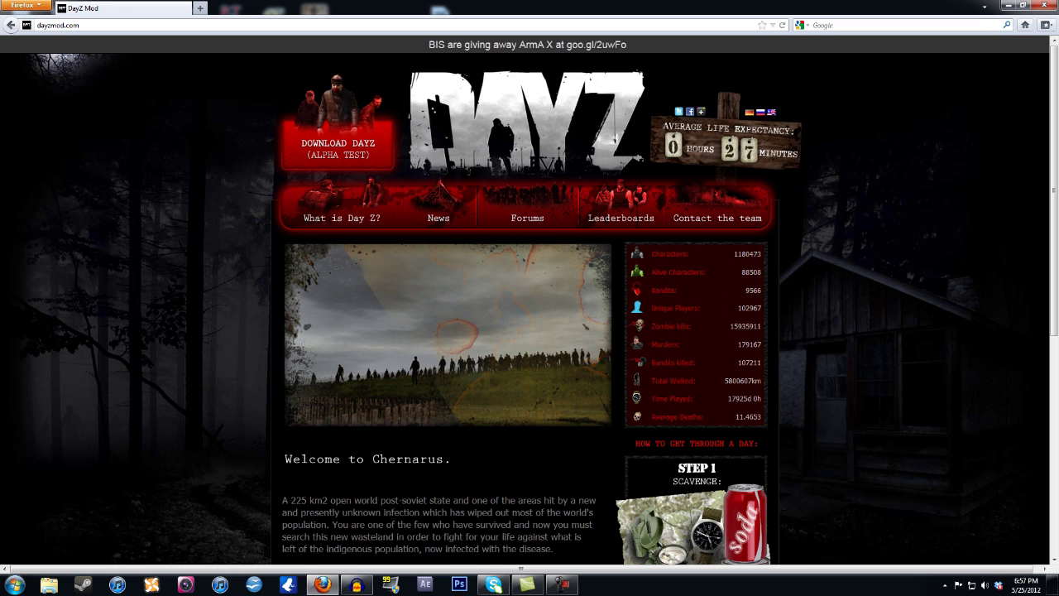
pyautogui.click(338, 149)
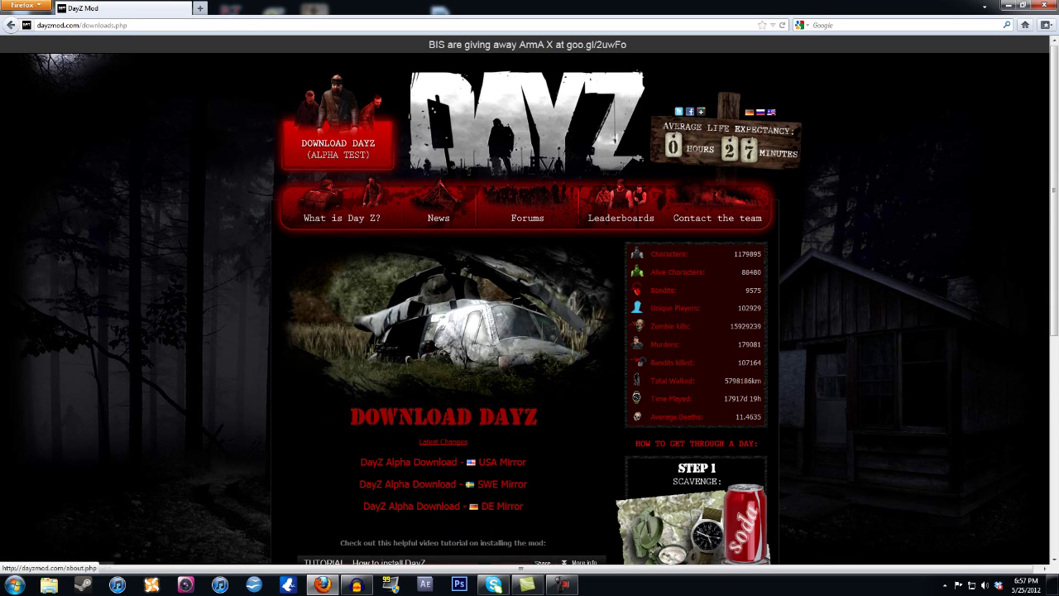
pyautogui.scroll(-4, 530, 298)
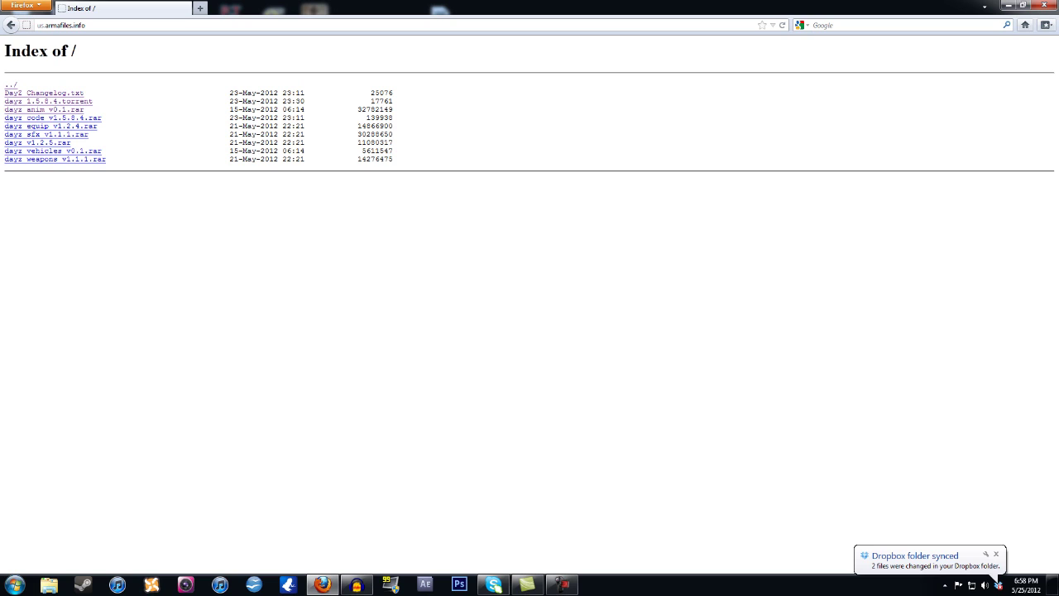
# Step: Open dayz_1.5.8.4.torrent from the mirror's file index in Vuze and postpone the Vuze restart
pyautogui.click(996, 554)
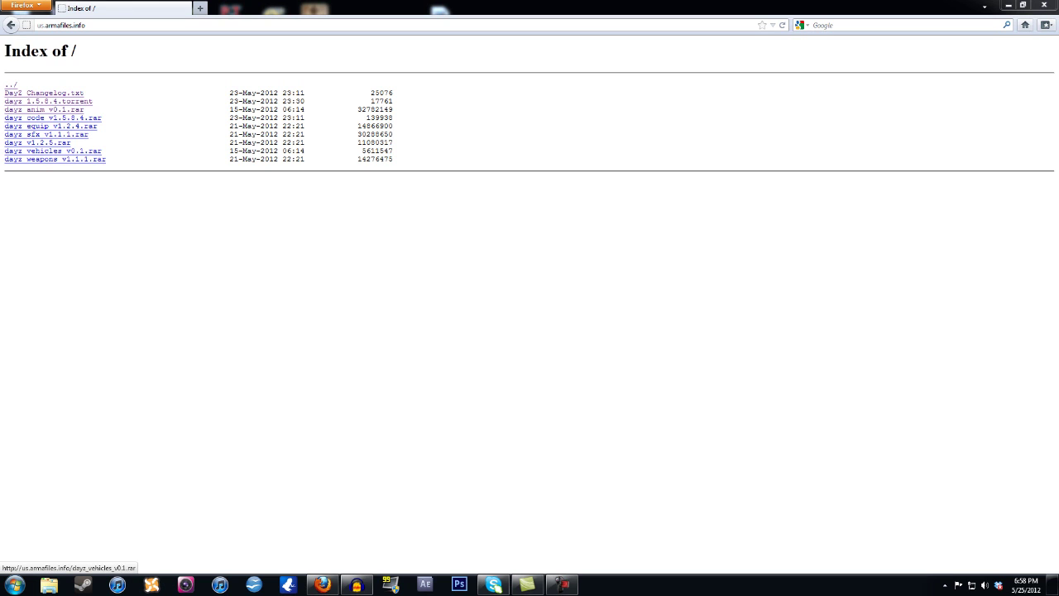
pyautogui.click(48, 101)
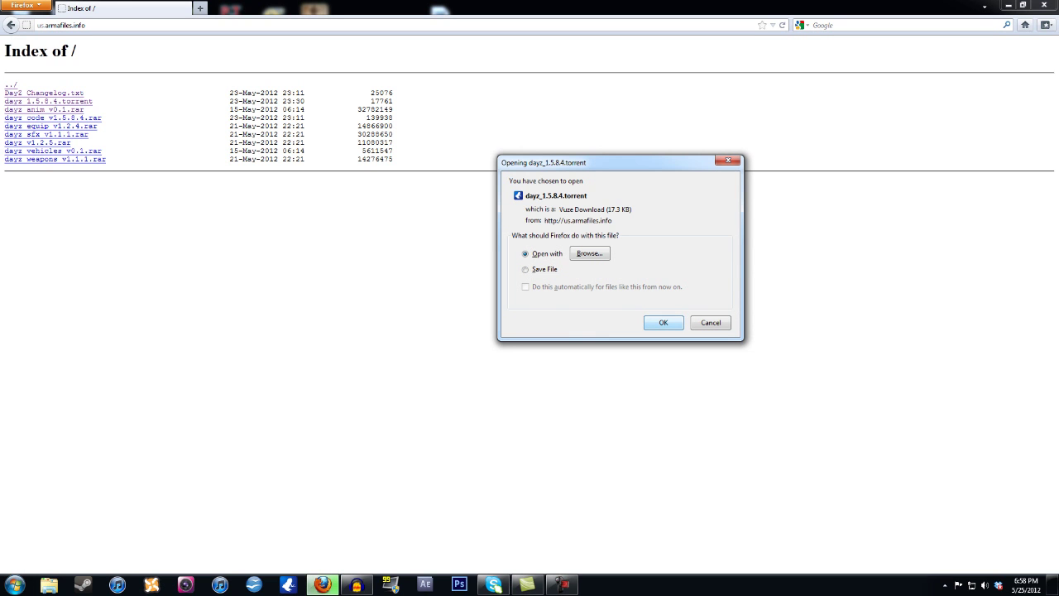
pyautogui.press('Return')
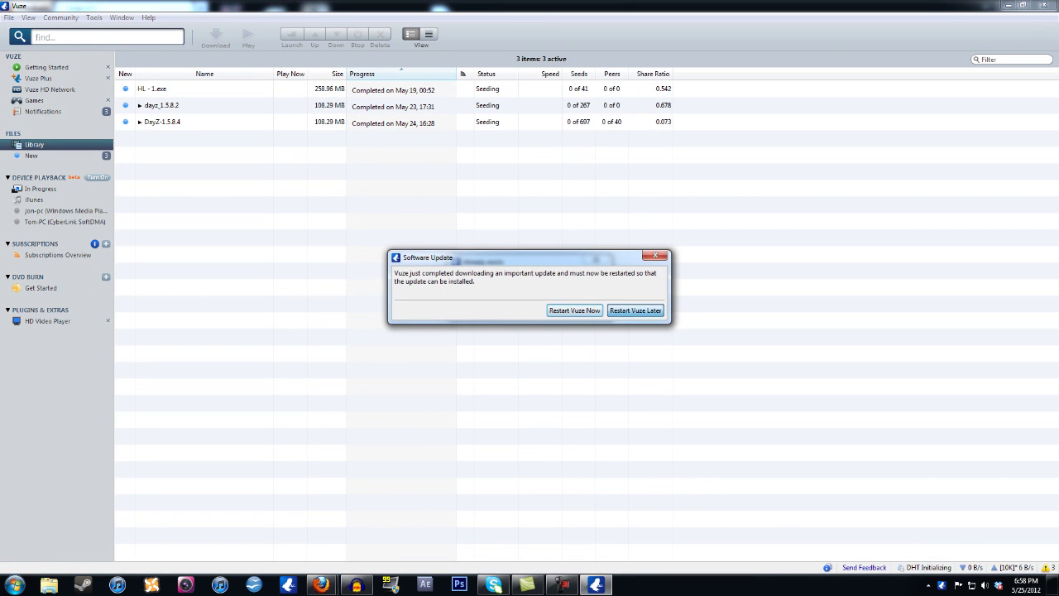
pyautogui.press('Return')
pyautogui.press('Return')
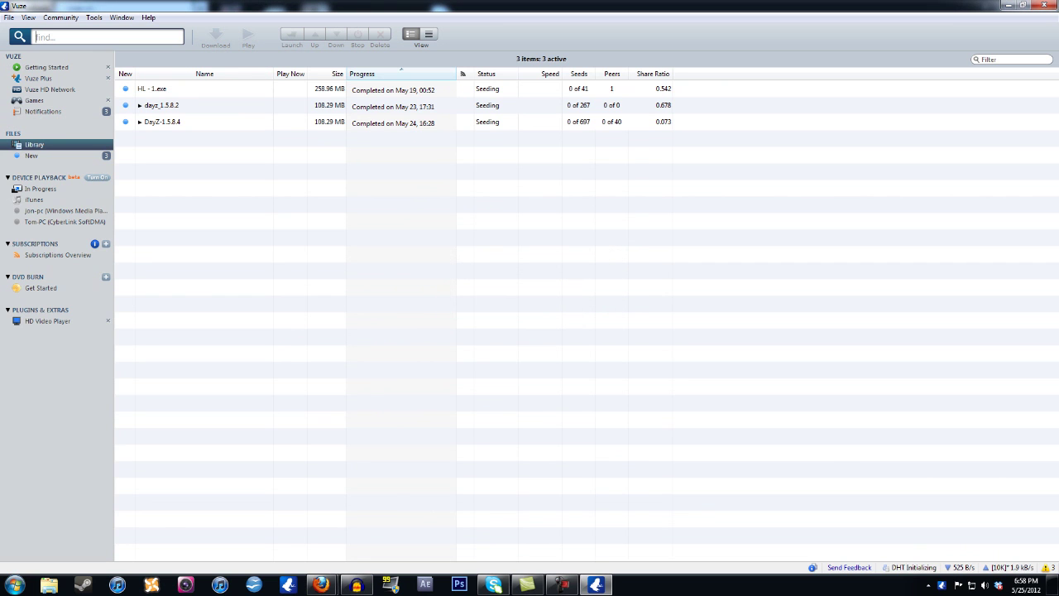
# Step: Open the folder of the finished DayZ-1.5.8.4 download and open its ZIP archive in WinRAR
pyautogui.rightClick(204, 121)
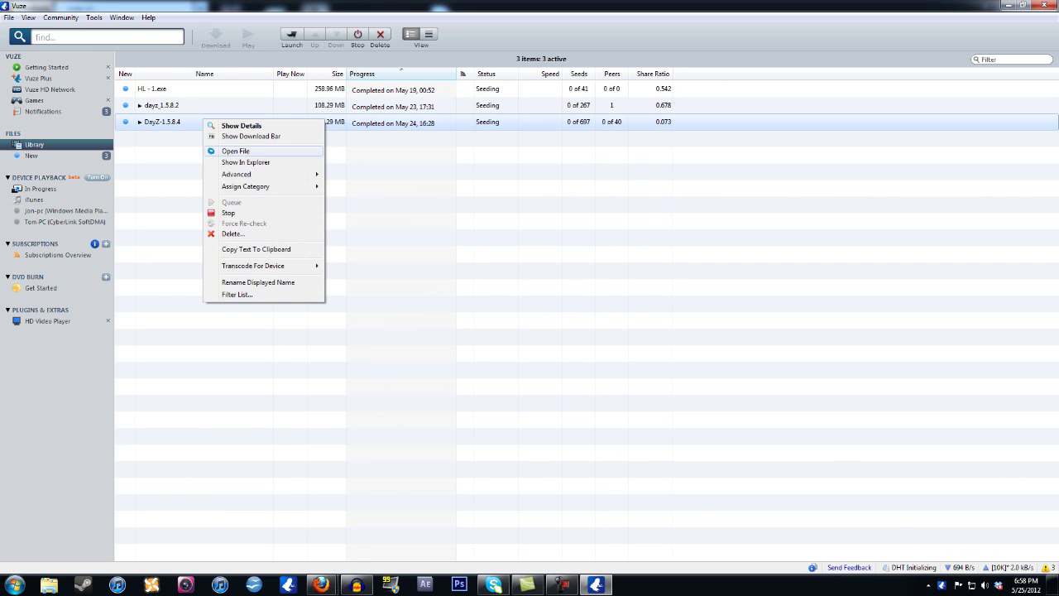
pyautogui.press('Return')
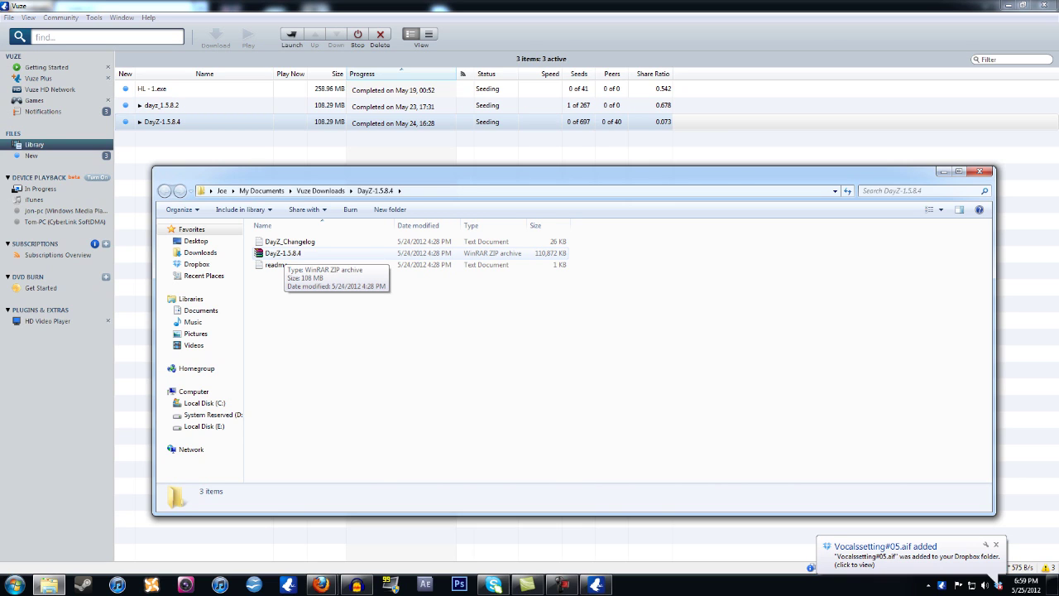
pyautogui.doubleClick(281, 254)
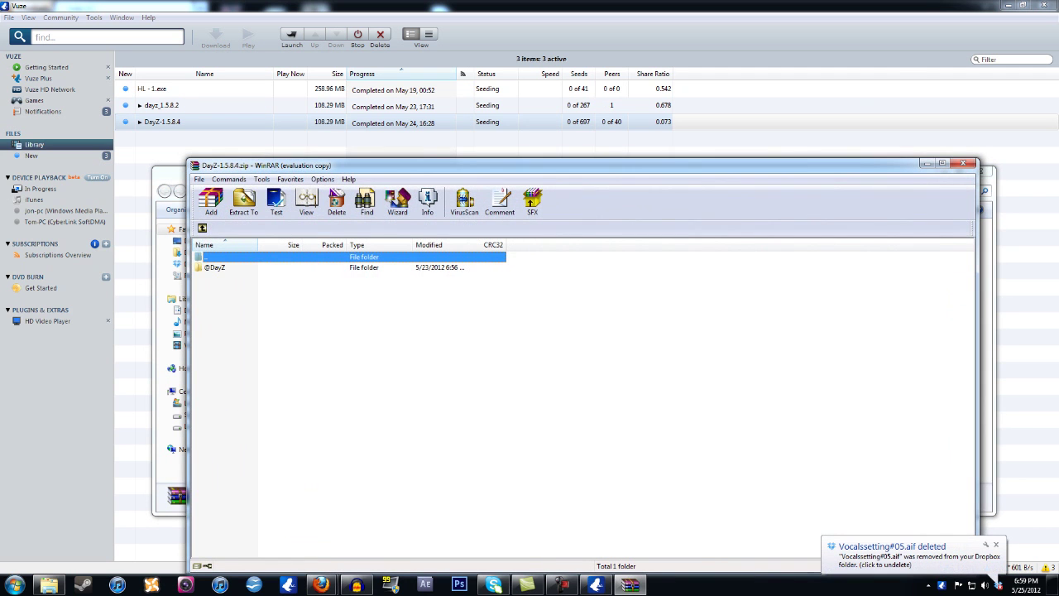
pyautogui.click(215, 267)
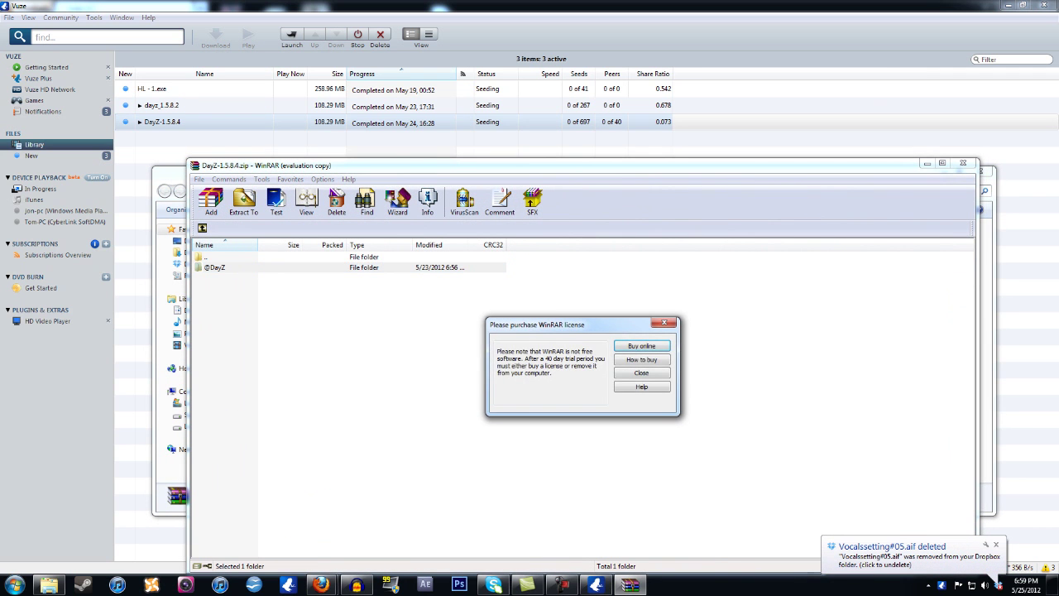
pyautogui.press('Return')
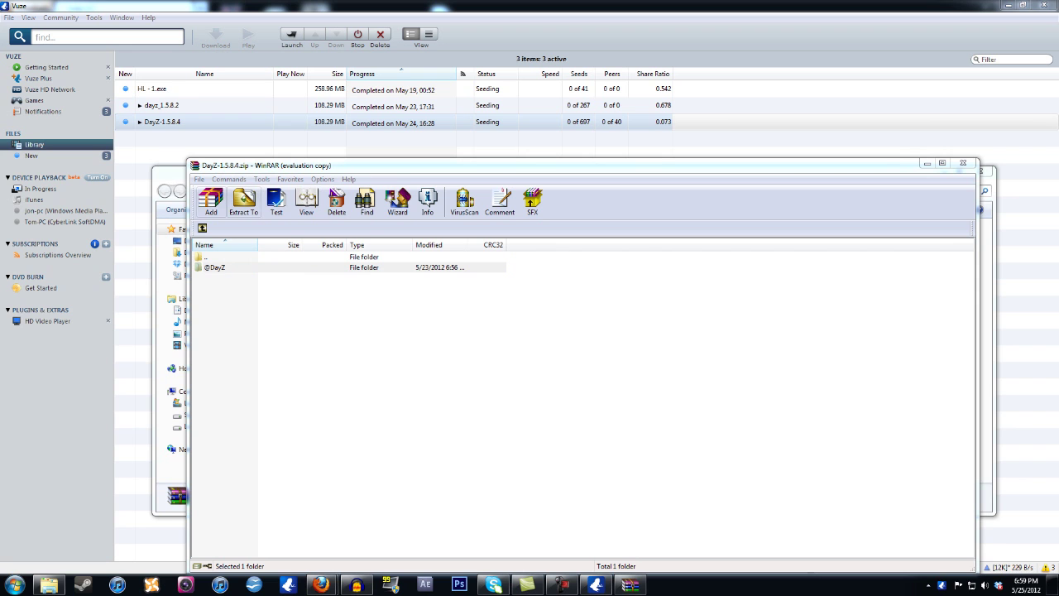
pyautogui.click(244, 201)
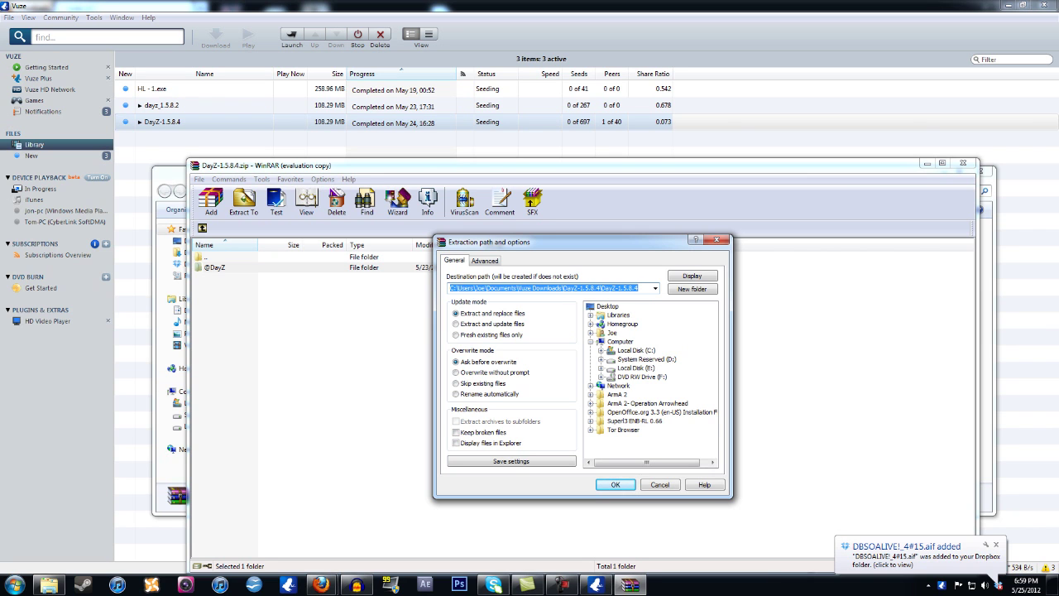
pyautogui.click(607, 307)
pyautogui.press('Return')
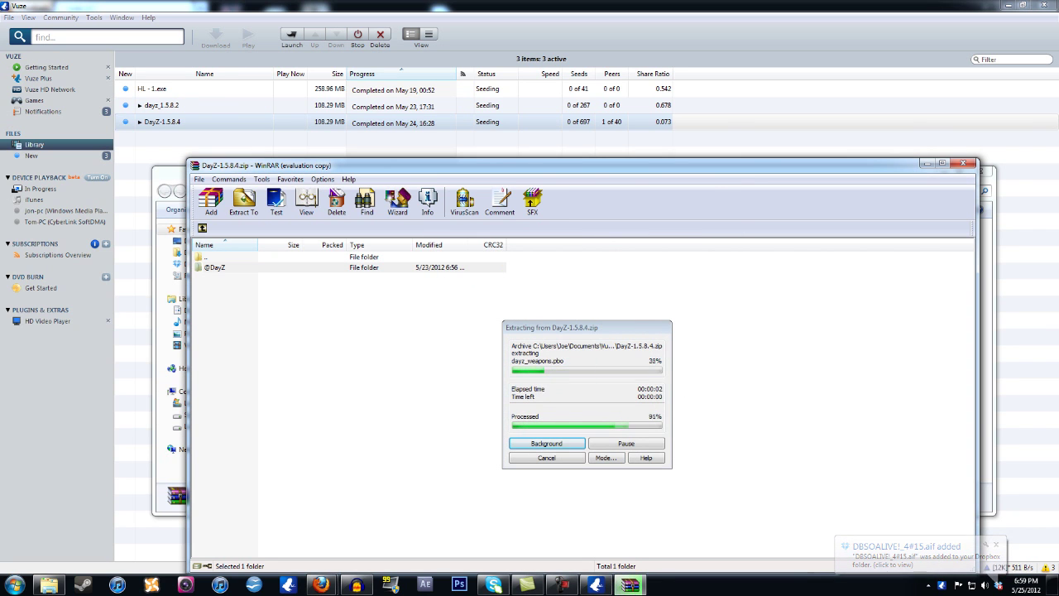
pyautogui.click(1055, 585)
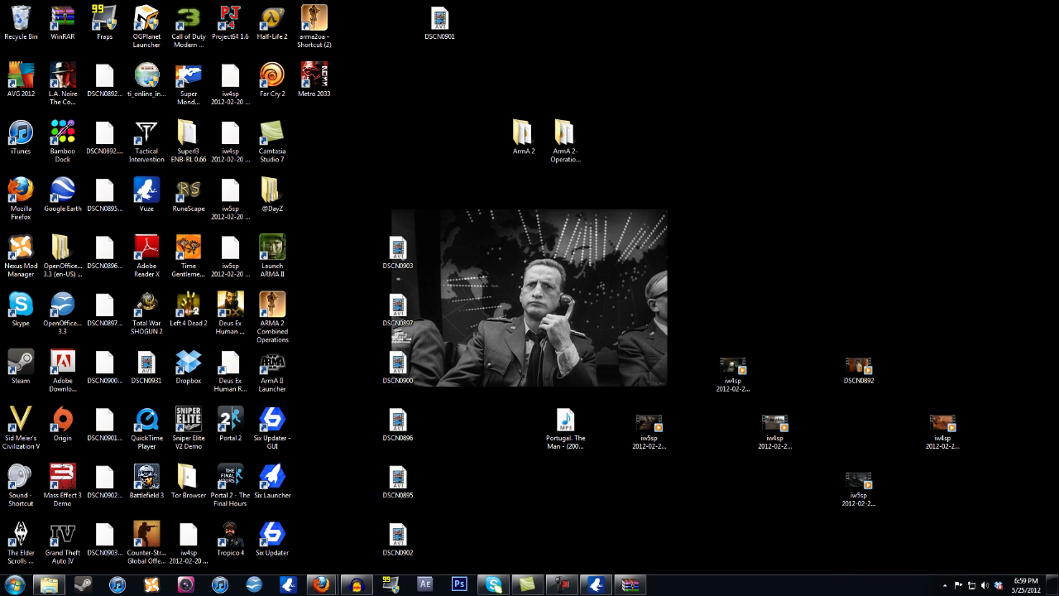
pyautogui.moveTo(270, 190); pyautogui.dragTo(395, 137)
# Step: Open the game folder C:\Program Files\Bohemia Interactive\ArmA 2 in Windows Explorer
pyautogui.click(15, 584)
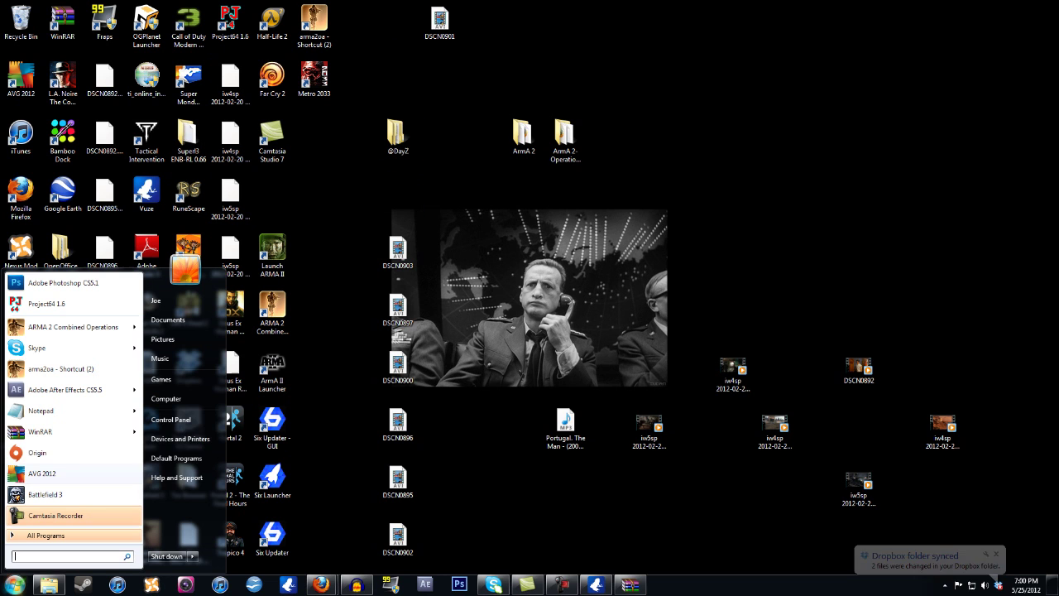
pyautogui.click(169, 399)
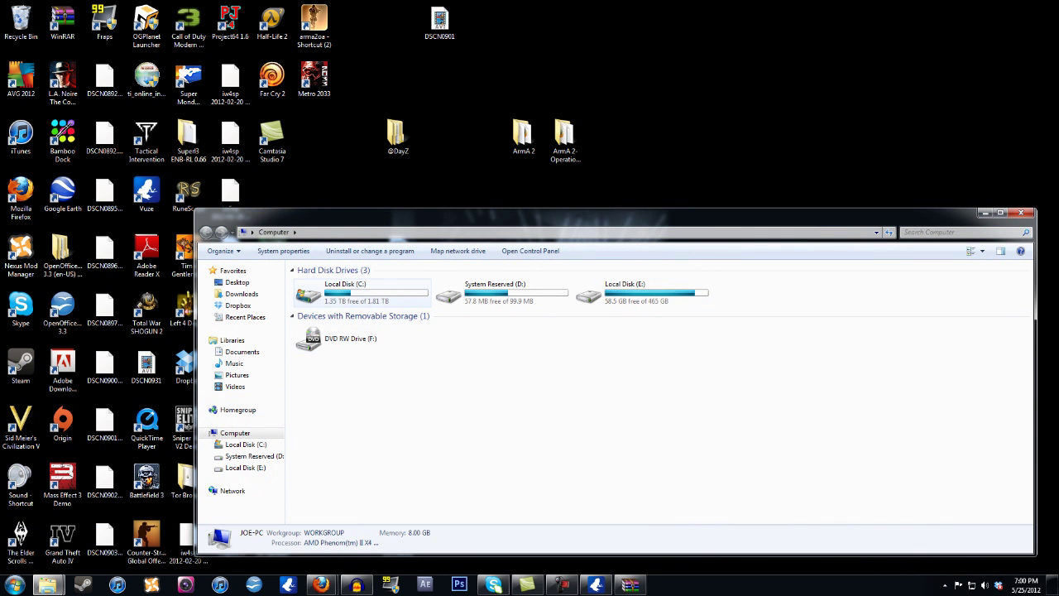
pyautogui.doubleClick(356, 292)
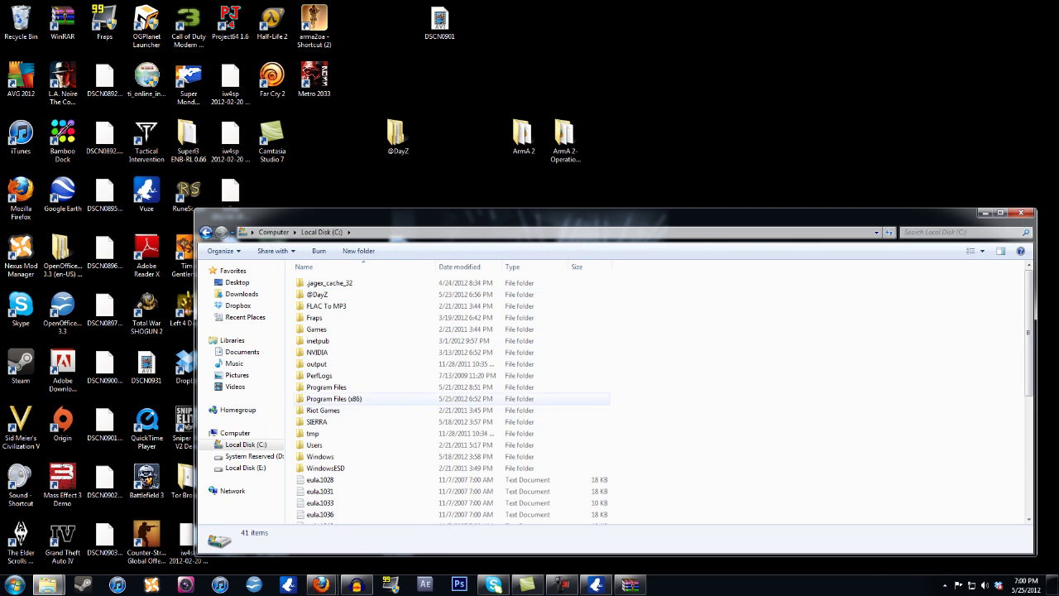
pyautogui.doubleClick(326, 386)
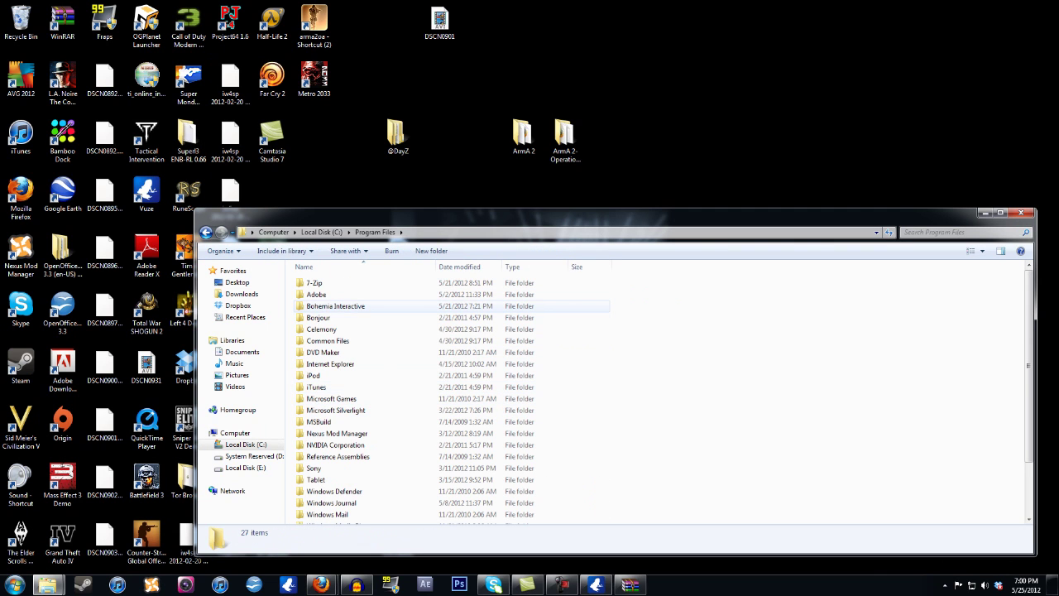
pyautogui.doubleClick(336, 306)
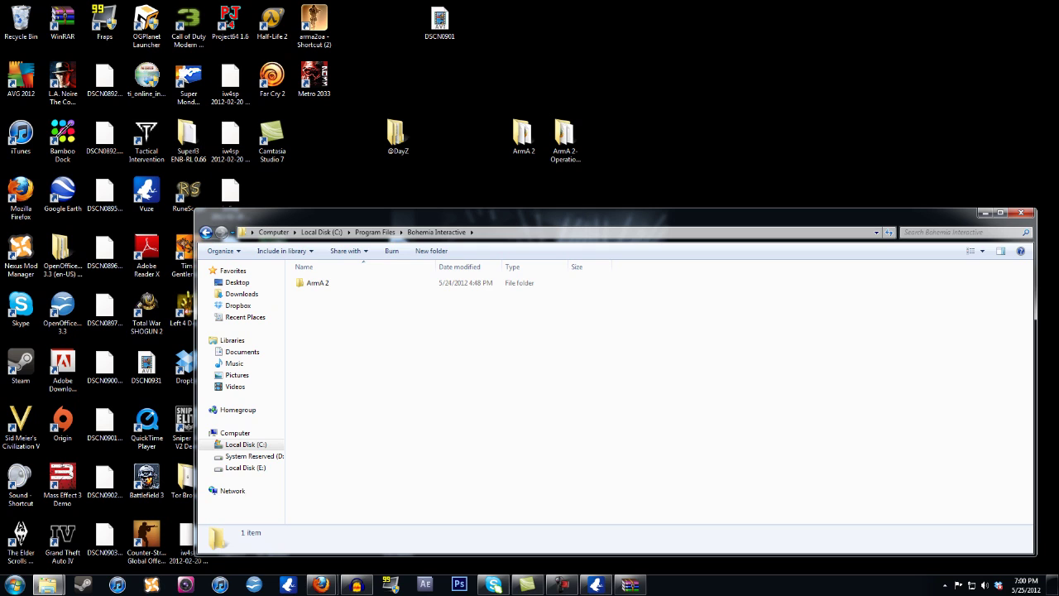
pyautogui.doubleClick(318, 282)
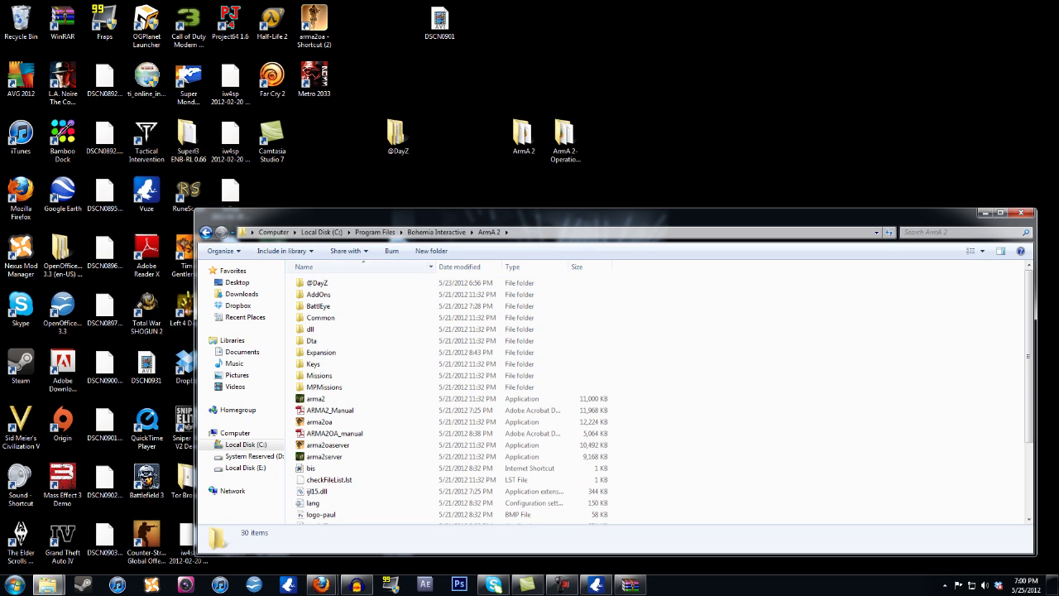
pyautogui.moveTo(389, 221); pyautogui.dragTo(390, 207)
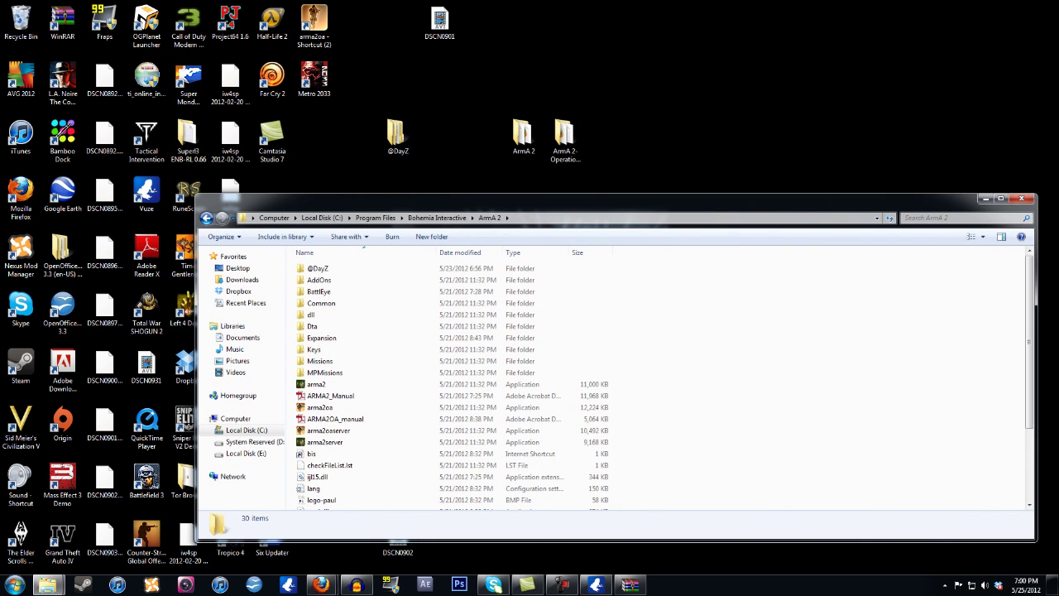
pyautogui.moveTo(396, 137); pyautogui.dragTo(363, 267)
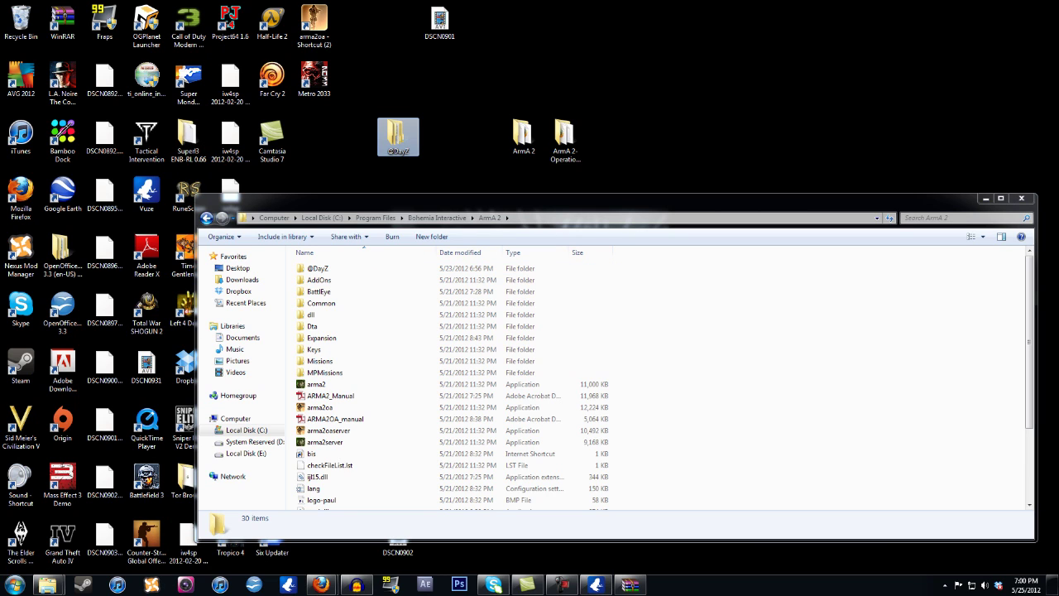
pyautogui.click(317, 268)
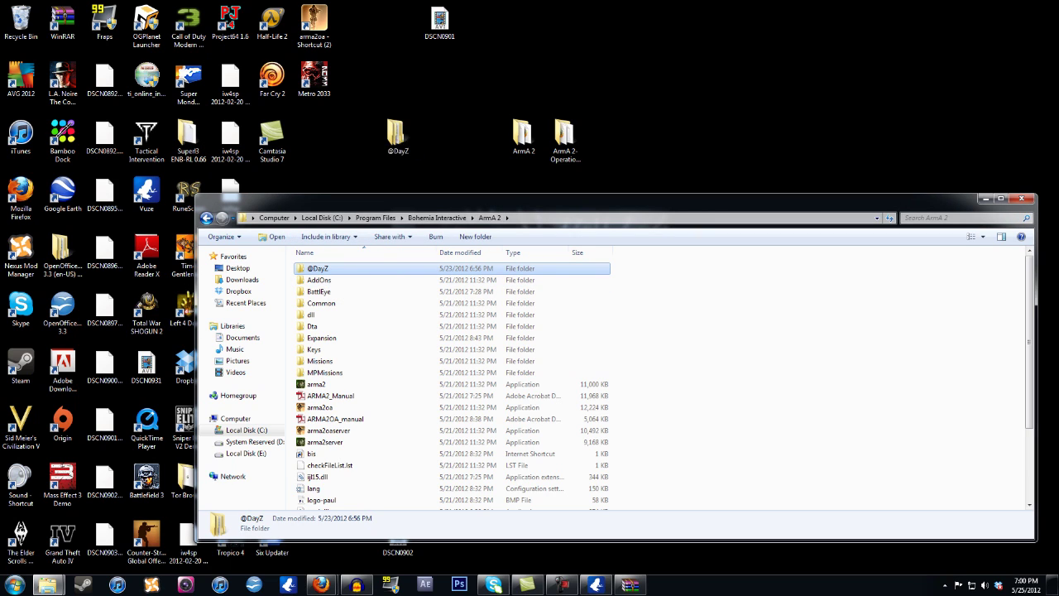
pyautogui.moveTo(331, 269); pyautogui.dragTo(430, 273)
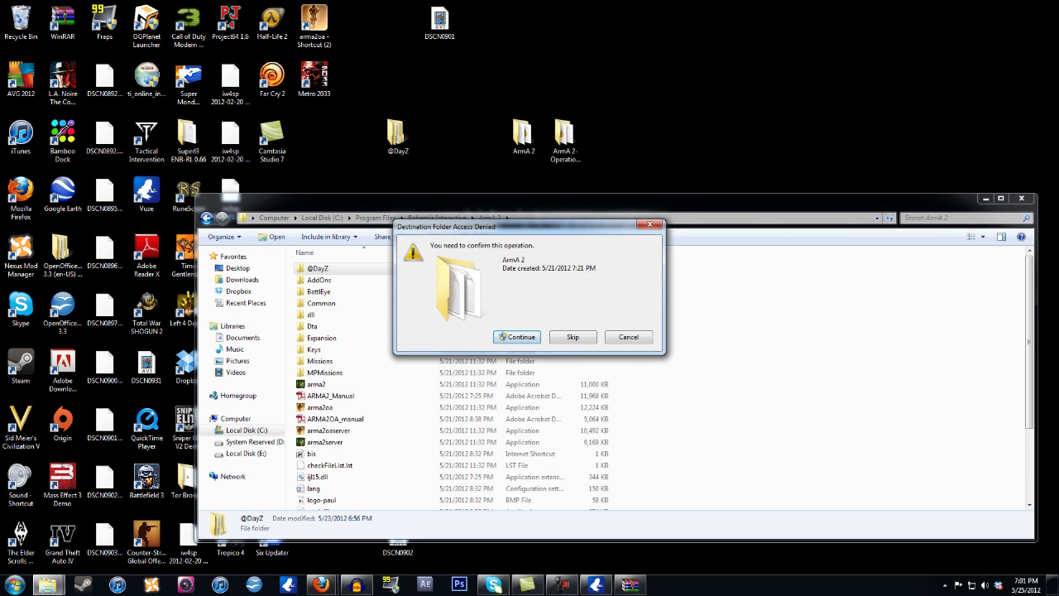
pyautogui.press('Return')
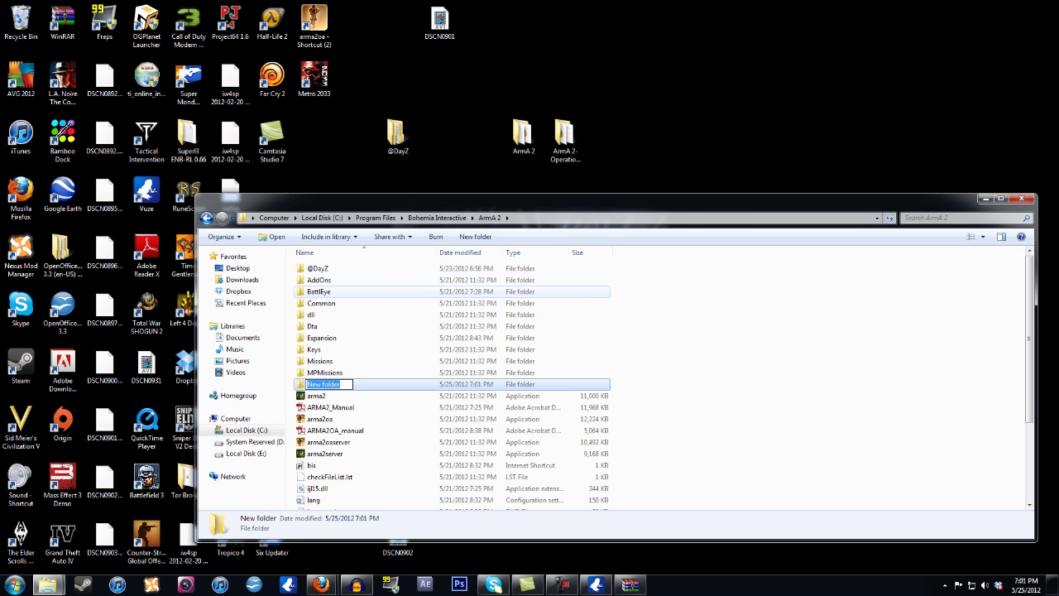
pyautogui.press('BackSpace')
pyautogui.write('@day')
pyautogui.write('z')
pyautogui.press('Return')
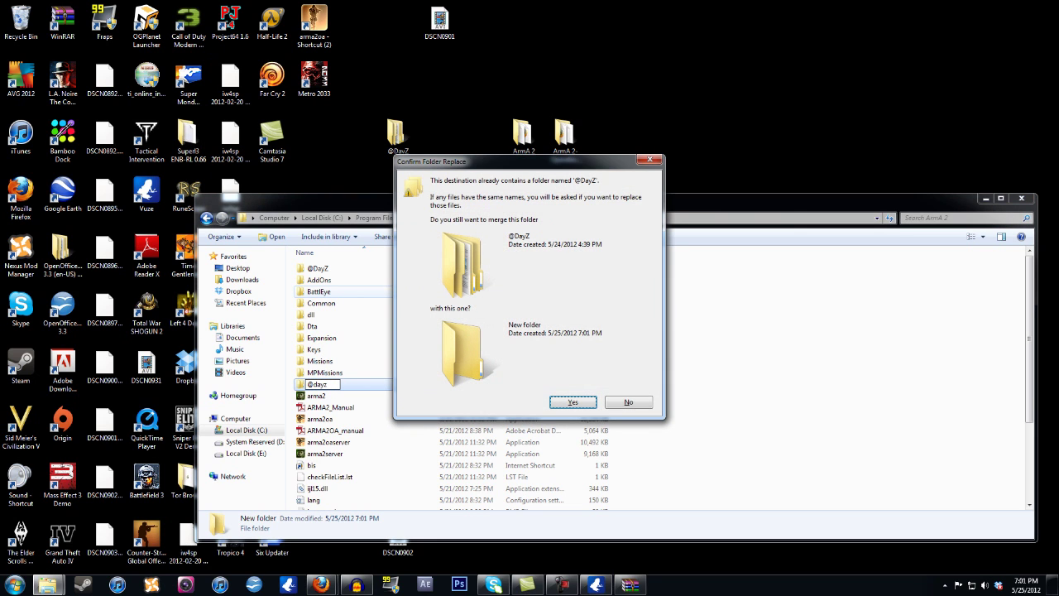
pyautogui.press('n')
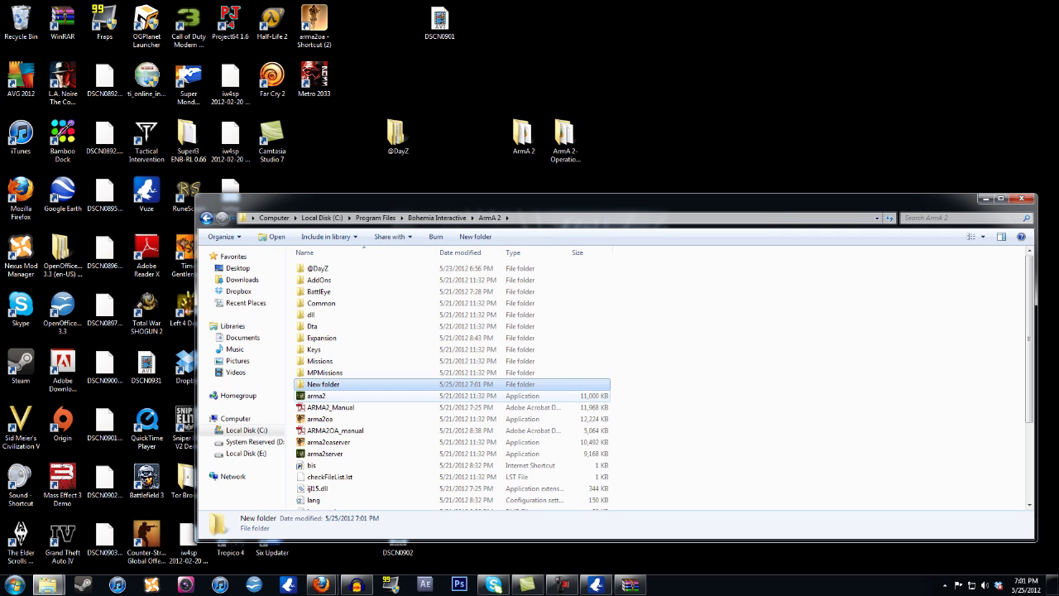
pyautogui.rightClick(341, 383)
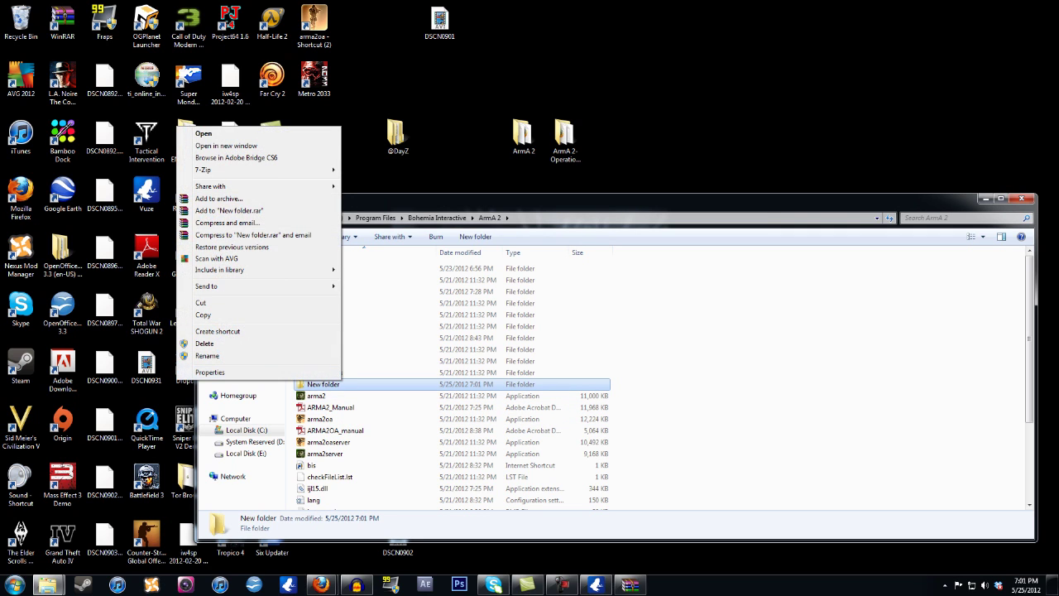
pyautogui.press('m')
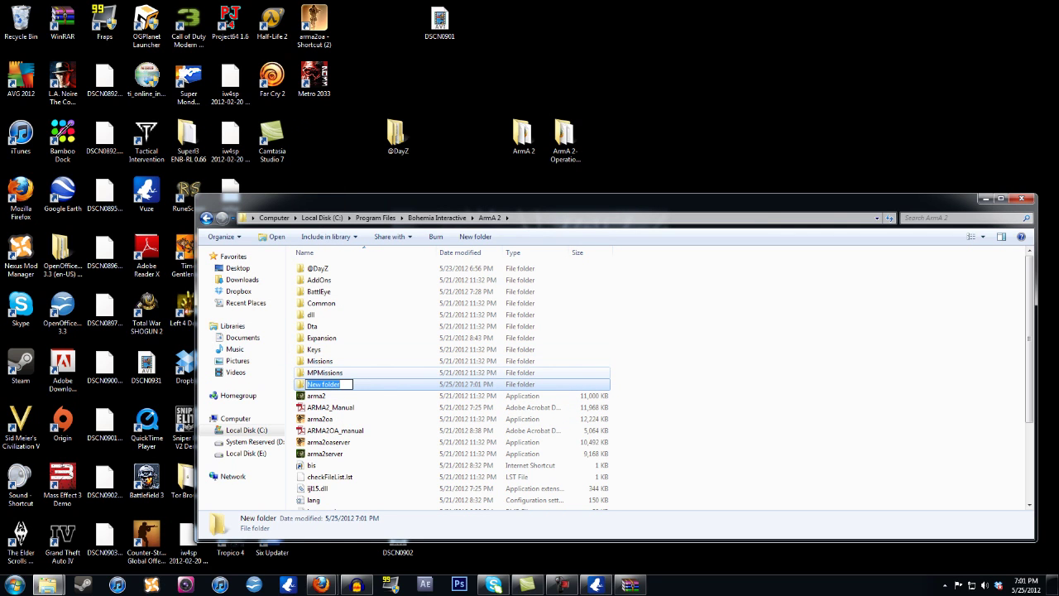
pyautogui.write('@dayz 1')
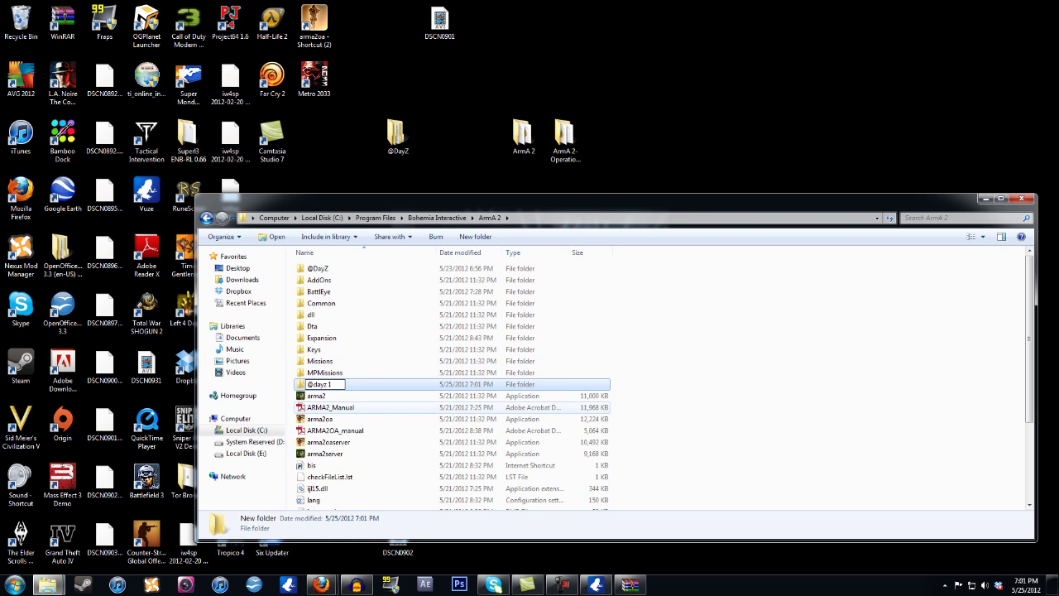
pyautogui.click(331, 407)
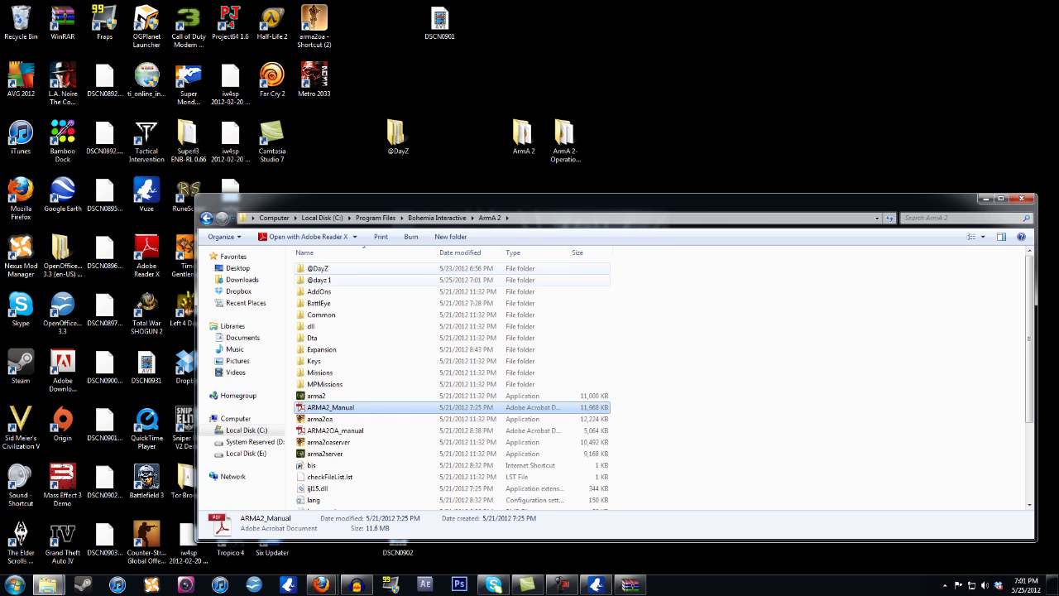
pyautogui.doubleClick(319, 279)
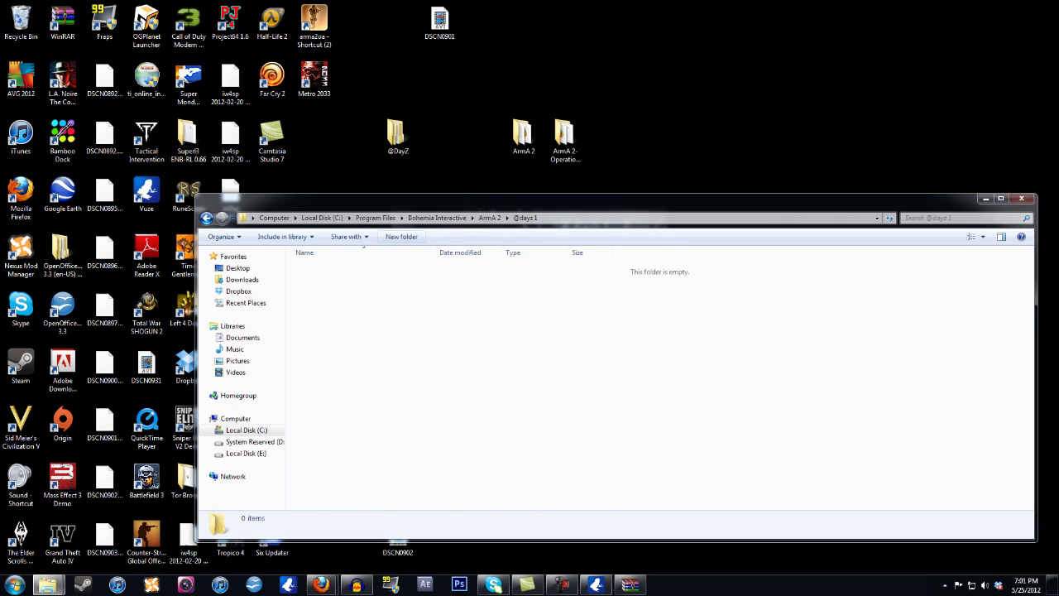
pyautogui.hotkey('ctrl', 'v')
pyautogui.press('Return')
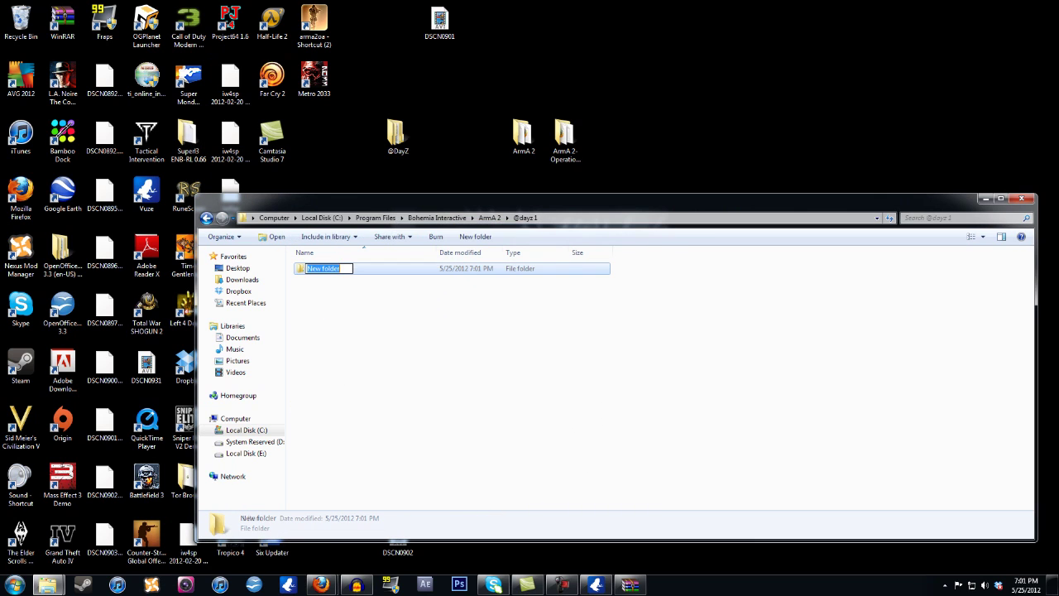
pyautogui.write('addons')
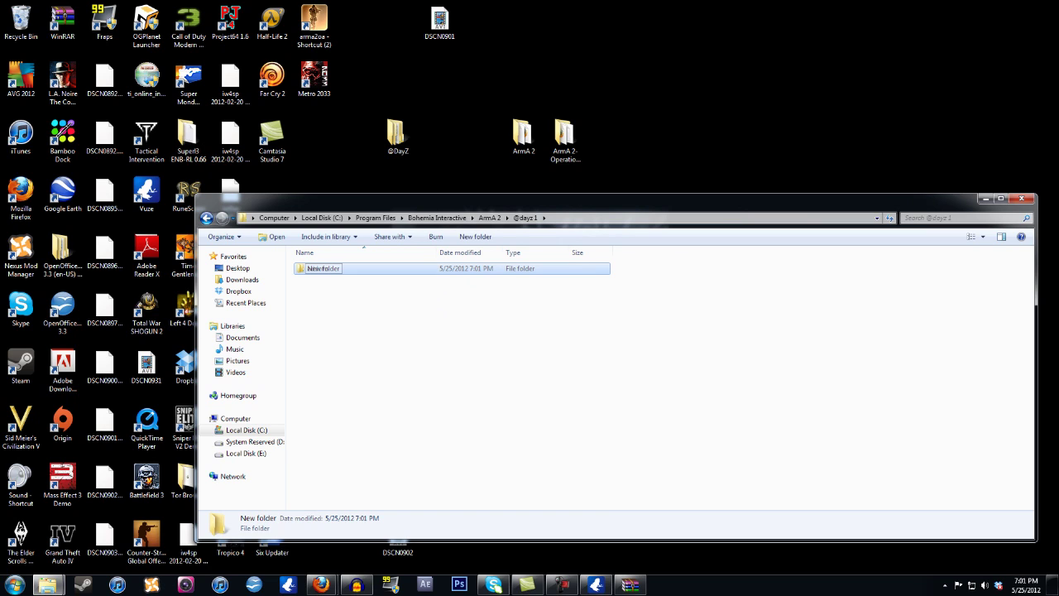
pyautogui.press('Return')
pyautogui.press('Return')
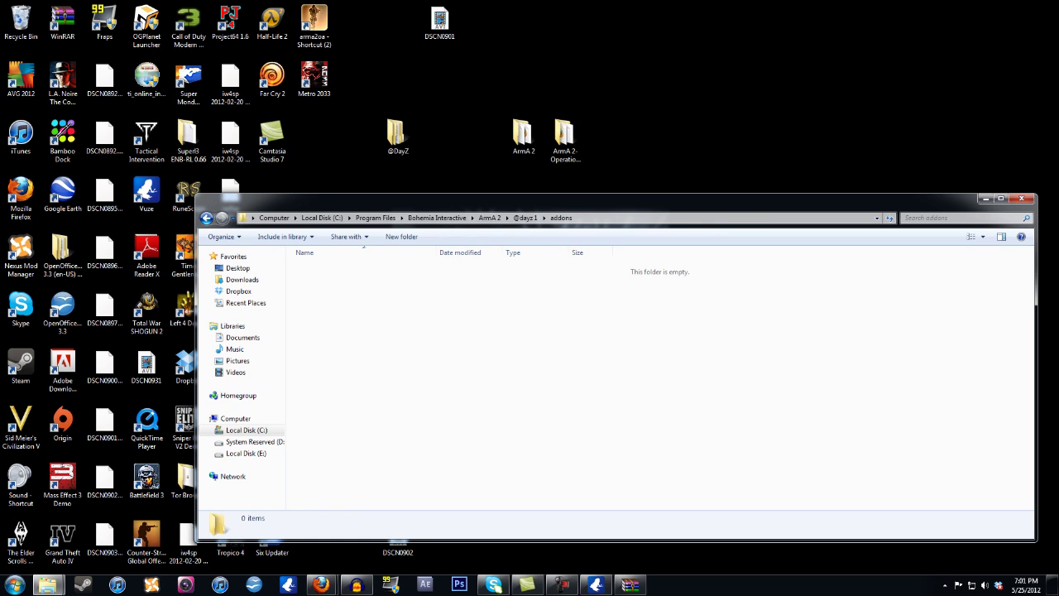
pyautogui.click(207, 218)
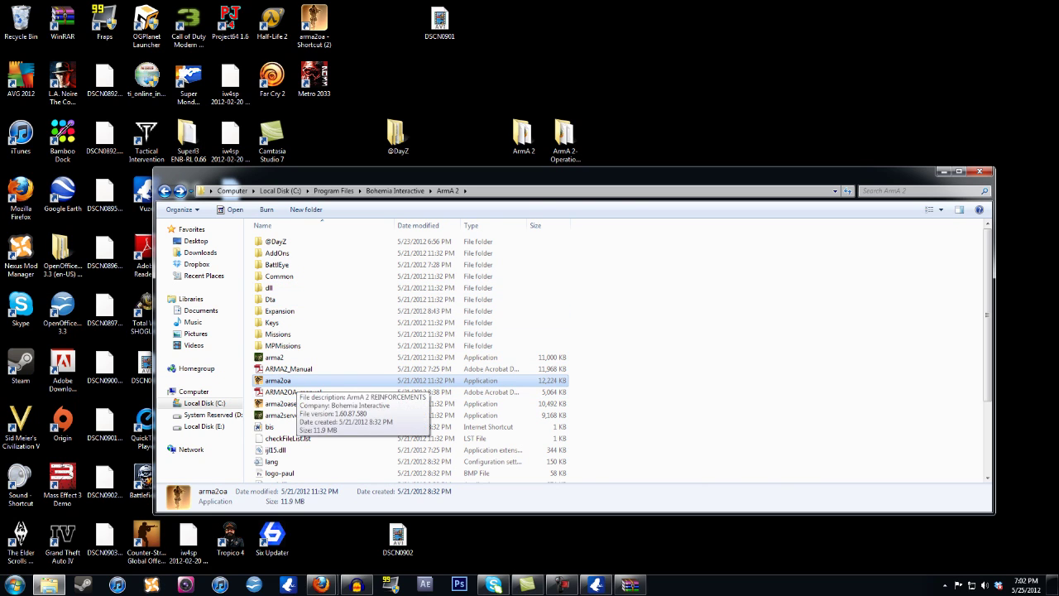
# Step: Create a shortcut to the arma2oa application from the ArmA 2 folder, agreeing to place it on the desktop
pyautogui.rightClick(294, 382)
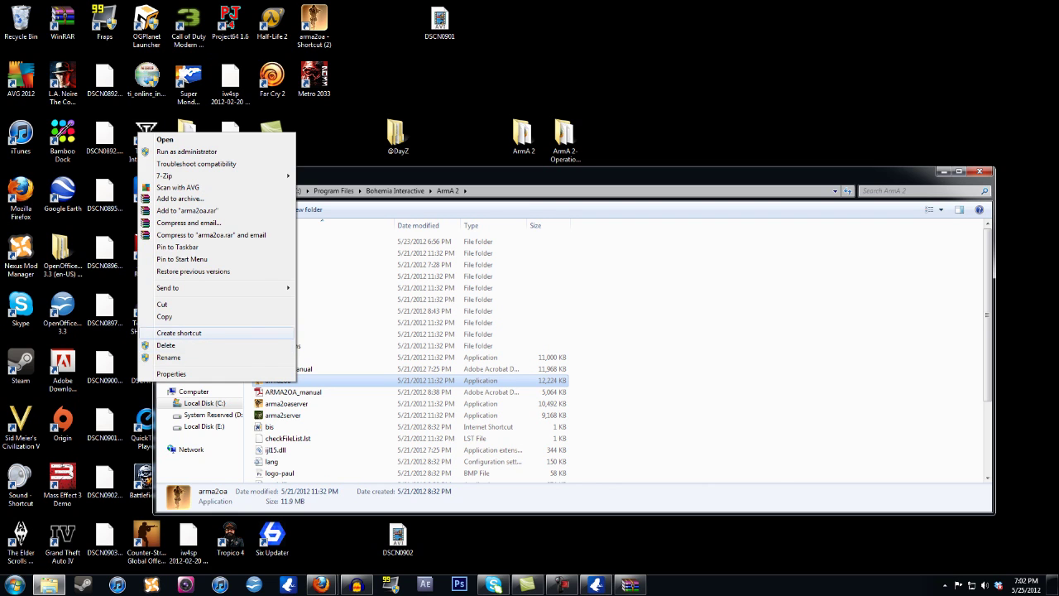
pyautogui.click(179, 333)
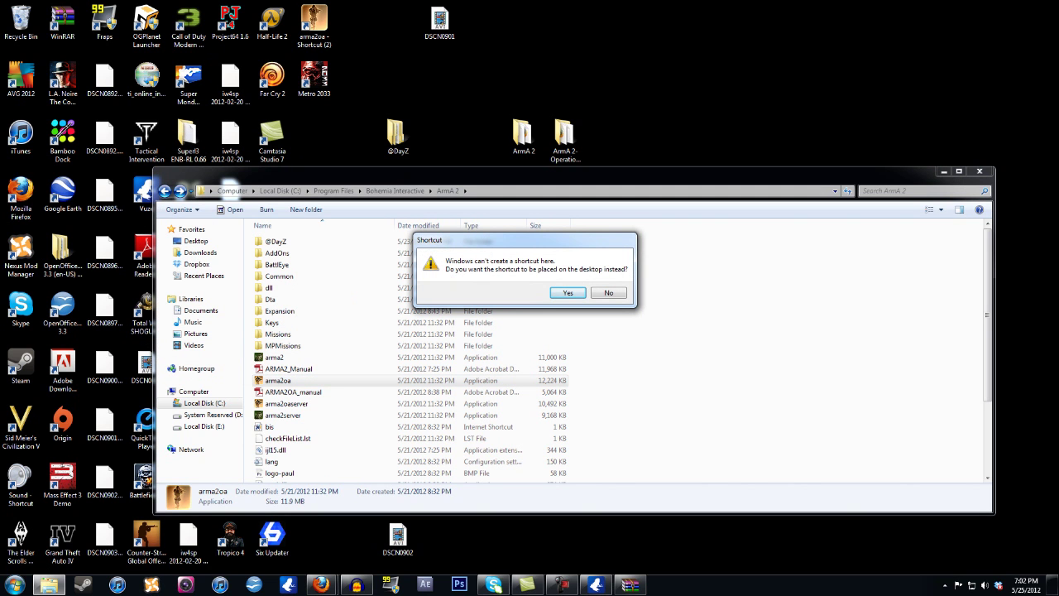
pyautogui.click(568, 292)
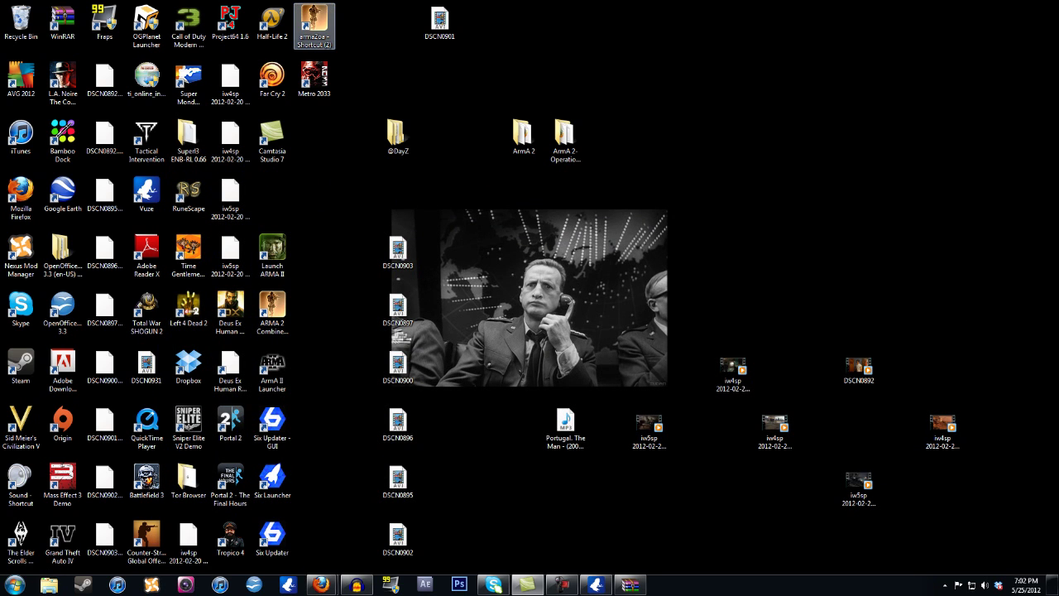
# Step: Move the "arma2oa - Shortcut (2)" icon to the free desktop spot beside DSCN0903 and open its properties
pyautogui.moveTo(314, 25); pyautogui.dragTo(356, 250)
pyautogui.rightClick(363, 246)
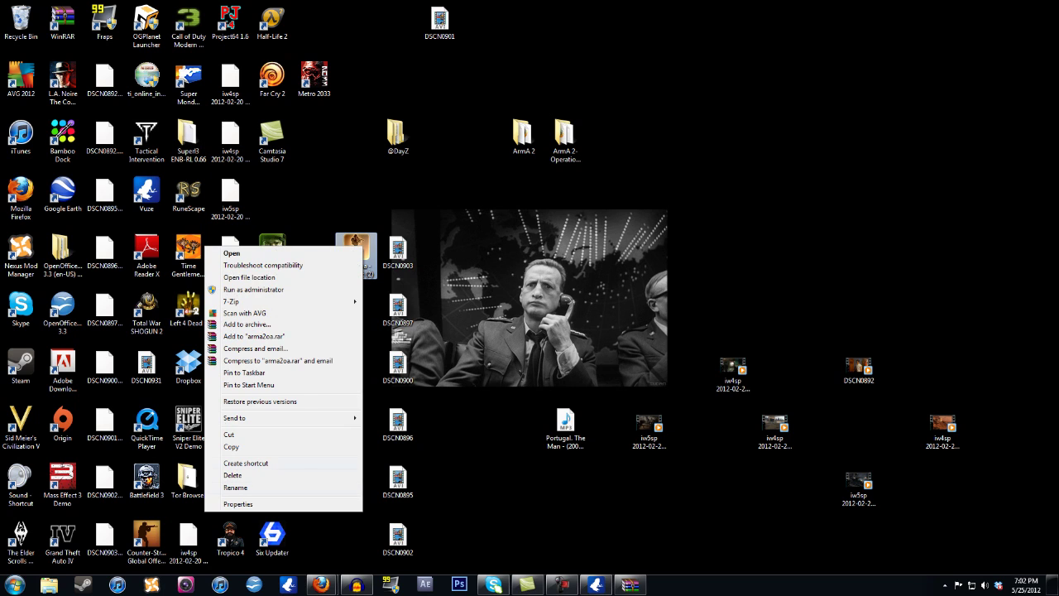
pyautogui.click(351, 504)
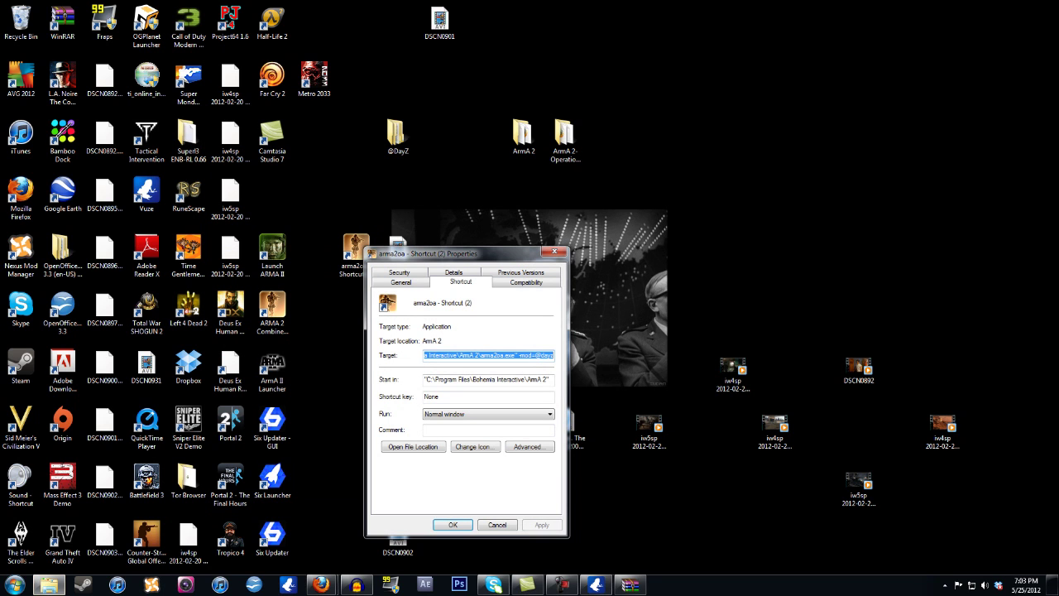
pyautogui.click(491, 355)
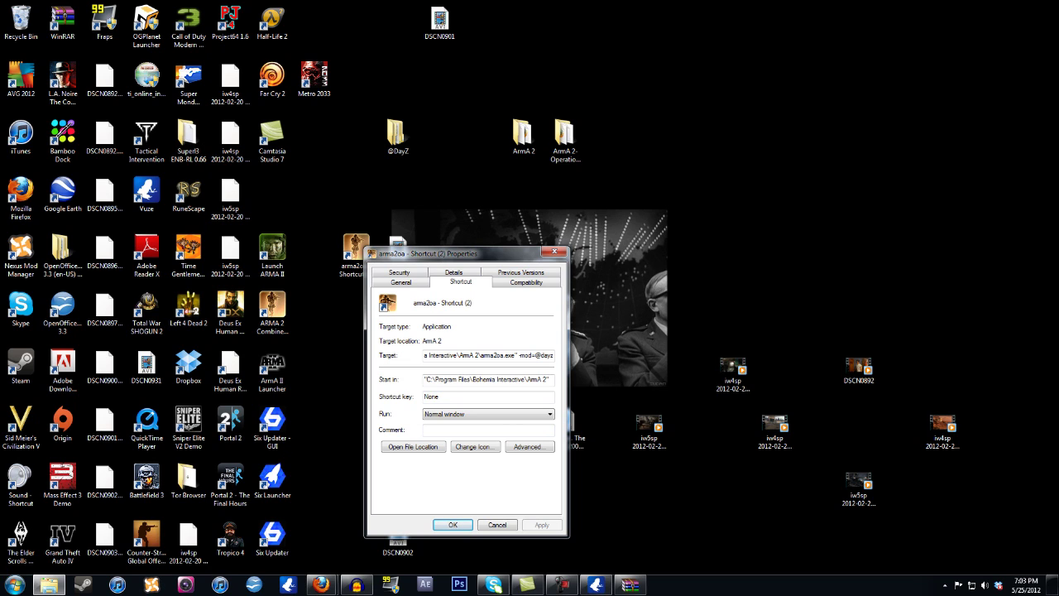
pyautogui.hotkey('shift', 'Right')
pyautogui.hotkey('shift', 'Right')
pyautogui.hotkey('shift', 'Right')
pyautogui.hotkey('shift', 'Right')
pyautogui.hotkey('shift', 'Right')
pyautogui.hotkey('shift', 'Right')
pyautogui.hotkey('shift', 'Right')
pyautogui.hotkey('shift', 'Right')
pyautogui.hotkey('shift', 'Right')
pyautogui.hotkey('shift', 'Right')
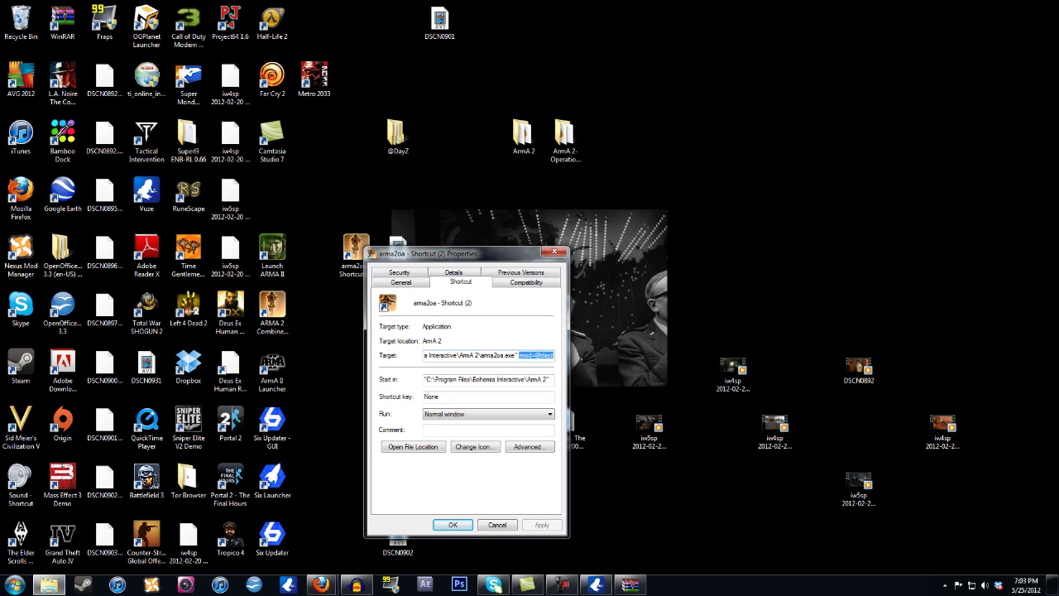
pyautogui.click(527, 355)
pyautogui.press('BackSpace')
pyautogui.press('Return')
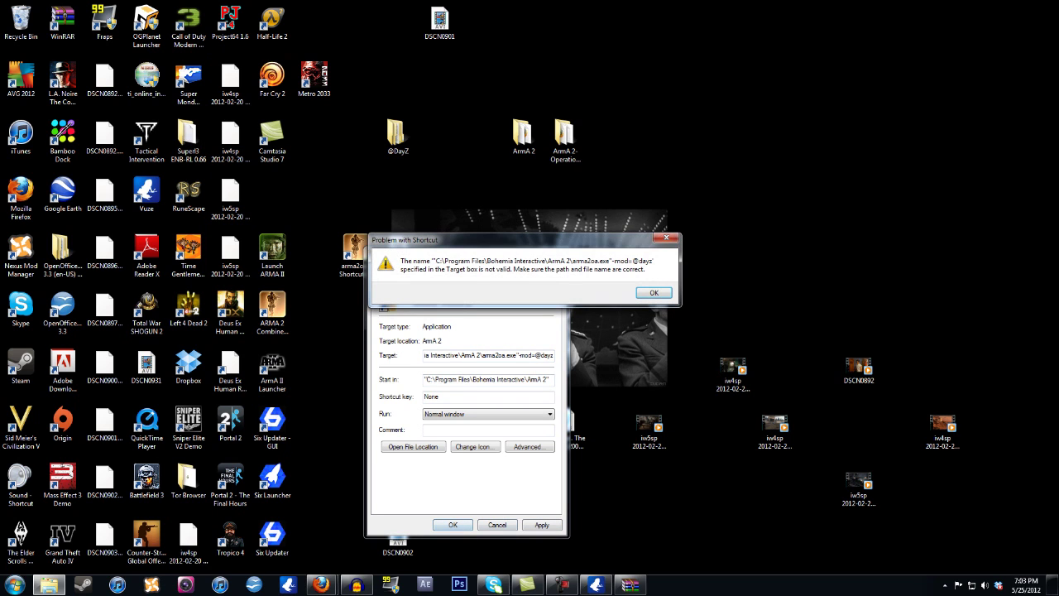
pyautogui.press('Return')
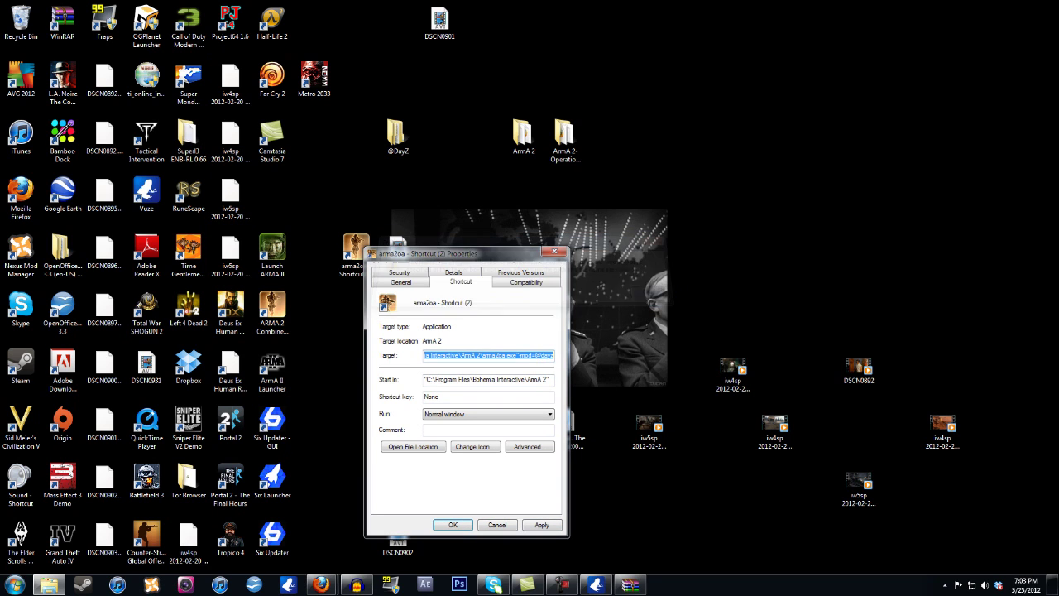
pyautogui.click(517, 355)
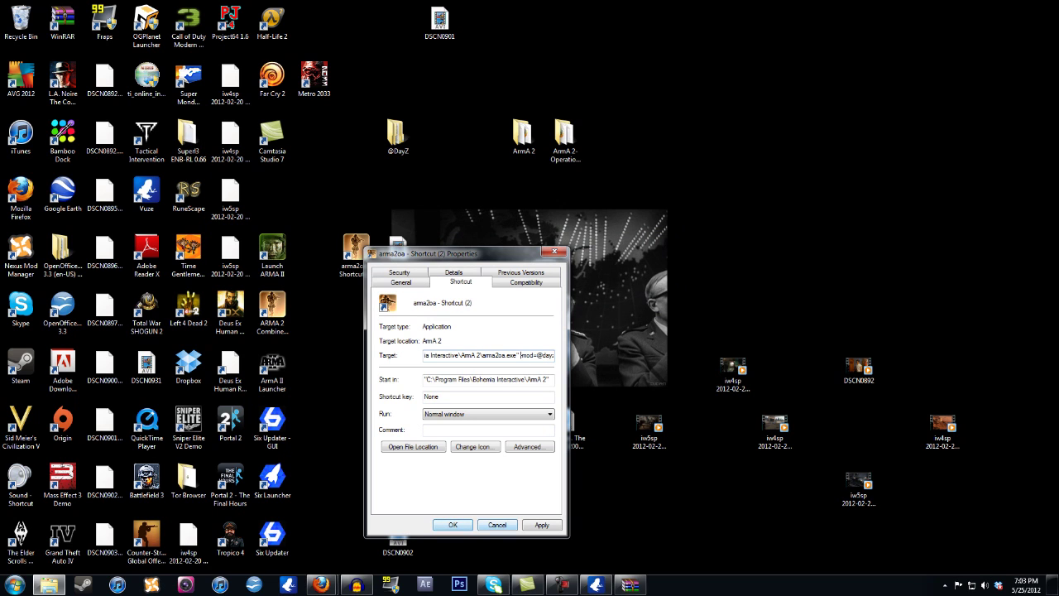
pyautogui.press('Return')
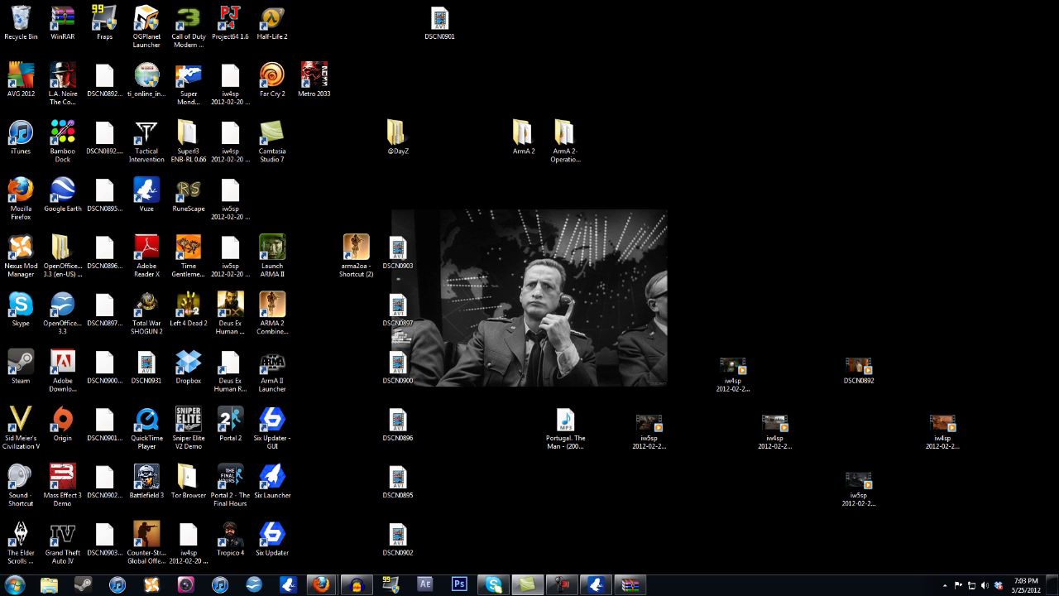
pyautogui.doubleClick(356, 254)
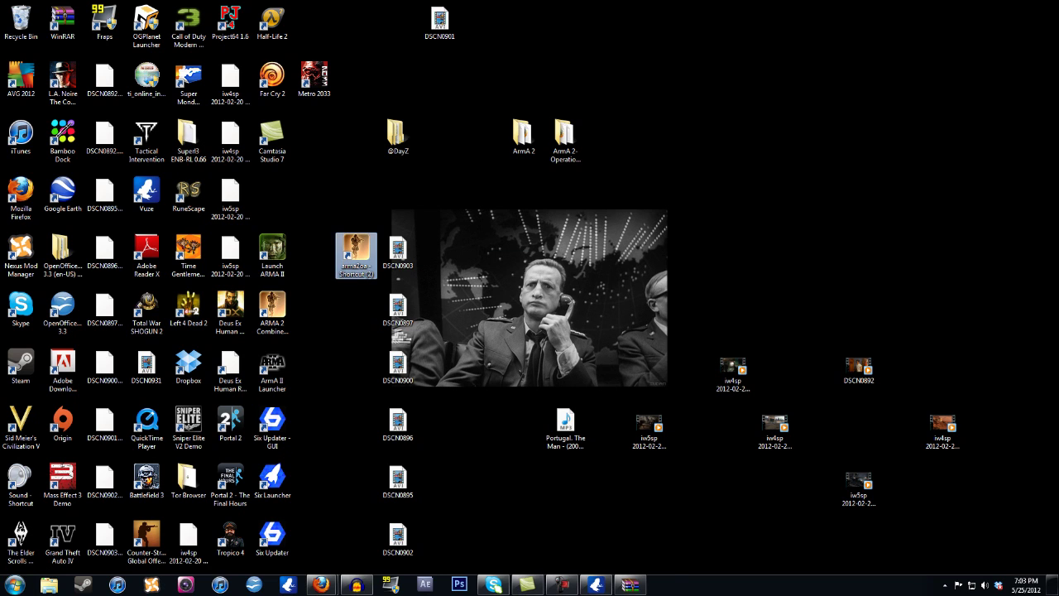